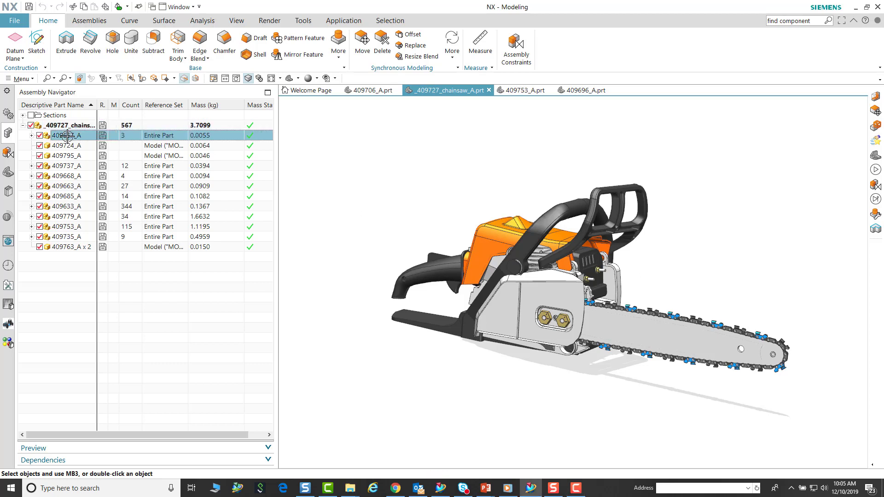
# - Bring up the Analysis tools and show an empty Mass Properties panel beneath the Assembly Navigator
pyautogui.click(68, 148)
pyautogui.click(67, 201)
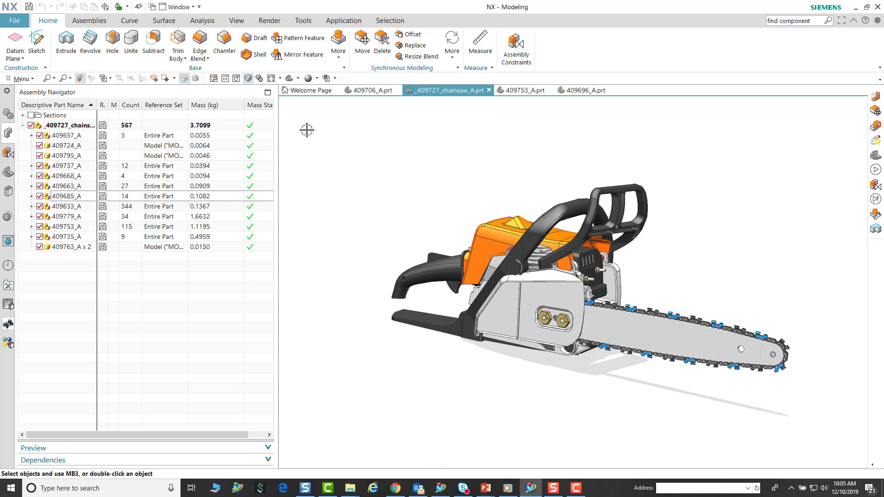
pyautogui.click(201, 22)
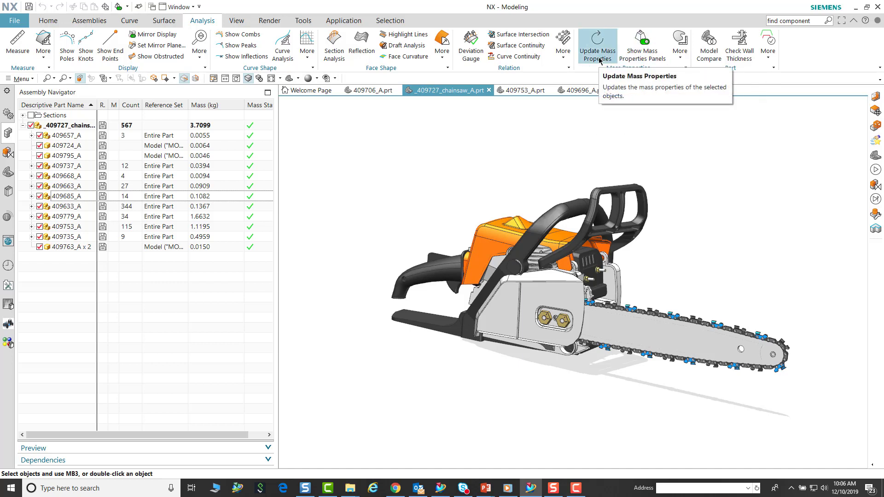
pyautogui.click(642, 48)
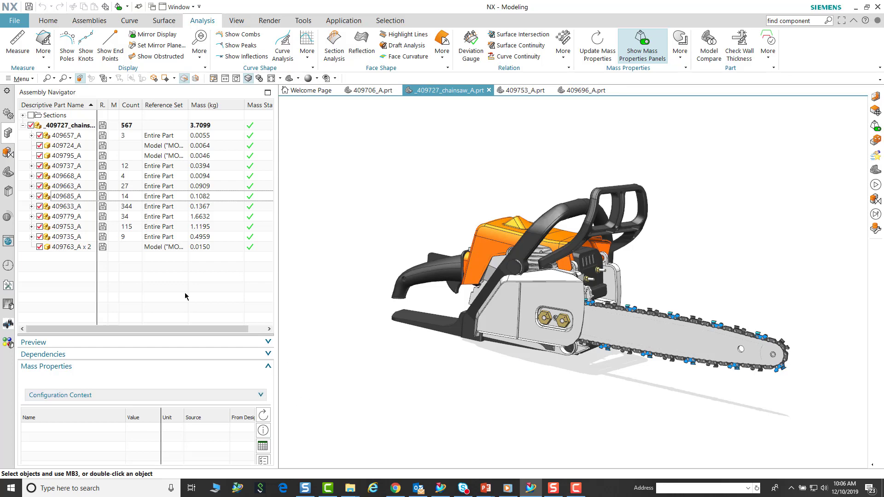
# - Select part 409724_A to list its mass properties, including 0.0064 kg mass
pyautogui.click(60, 137)
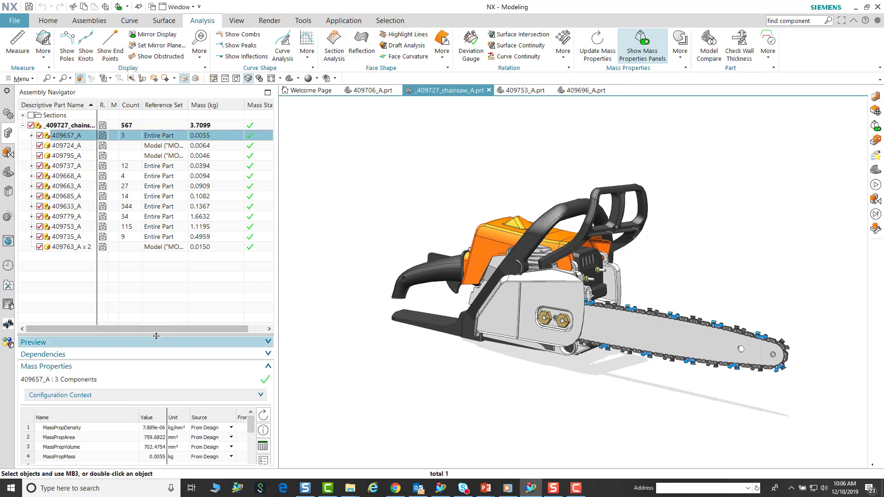
pyautogui.moveTo(155, 336); pyautogui.dragTo(156, 287)
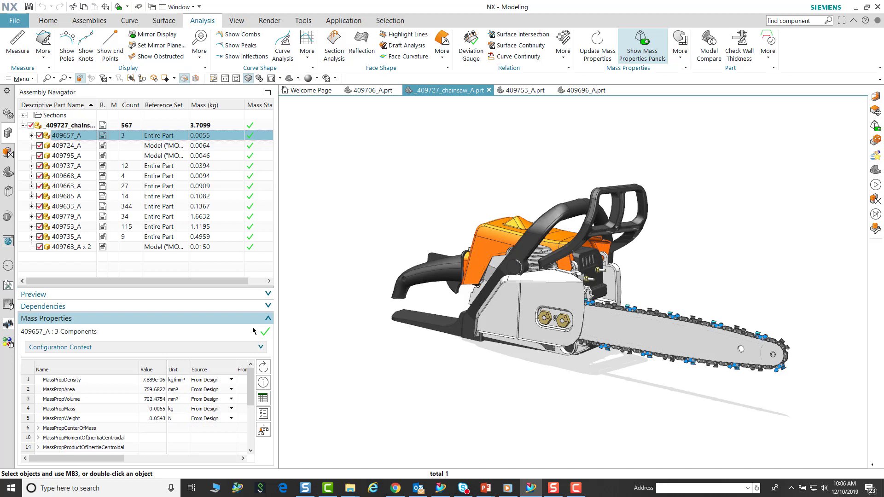
pyautogui.moveTo(267, 334)
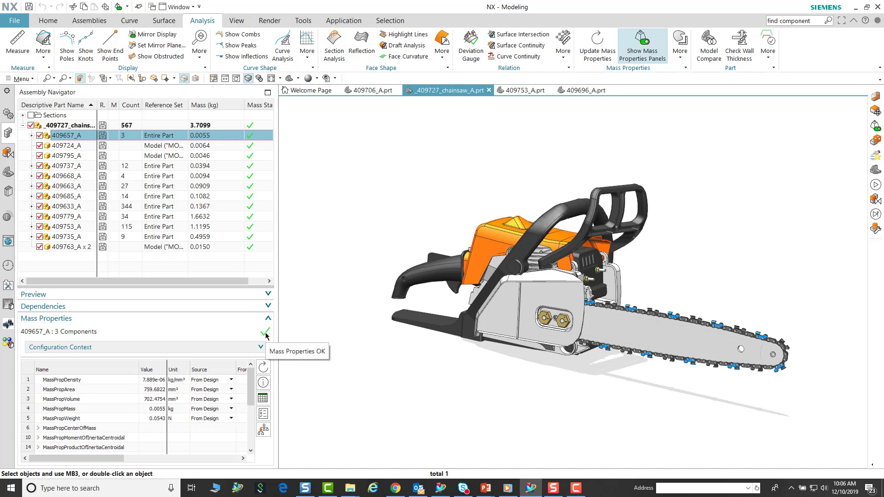
pyautogui.click(164, 264)
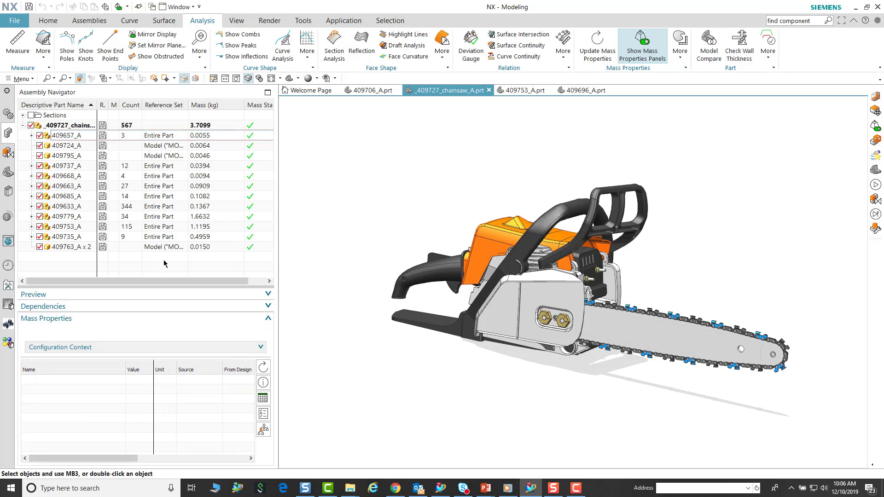
pyautogui.click(67, 145)
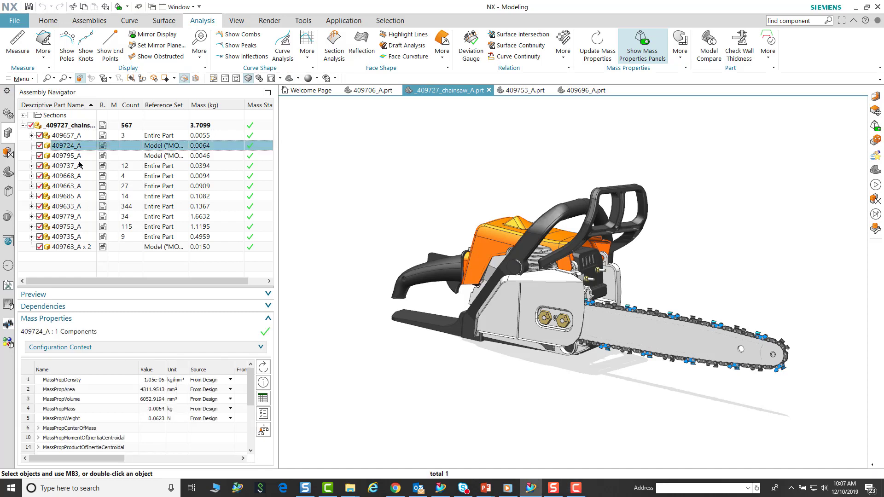
# - Enlarge the Mass Properties table, narrow its Name column and widen the navigator
pyautogui.moveTo(165, 288); pyautogui.dragTo(165, 262)
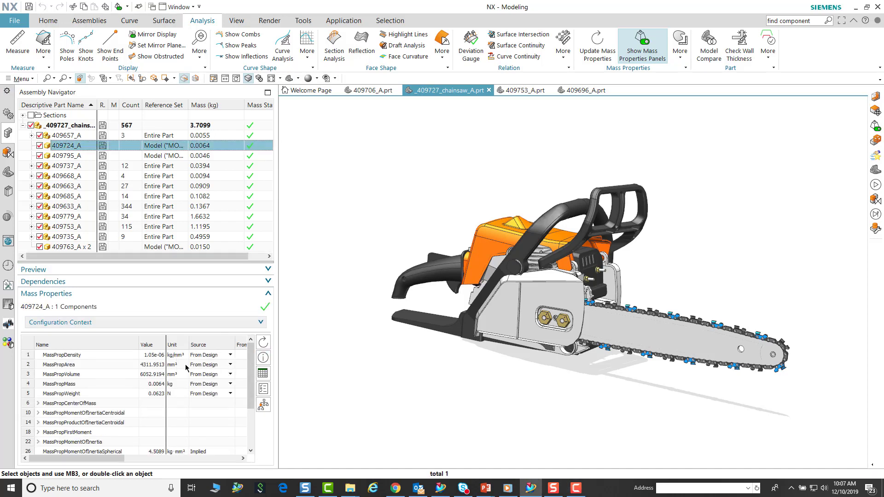
pyautogui.moveTo(139, 344); pyautogui.dragTo(118, 346)
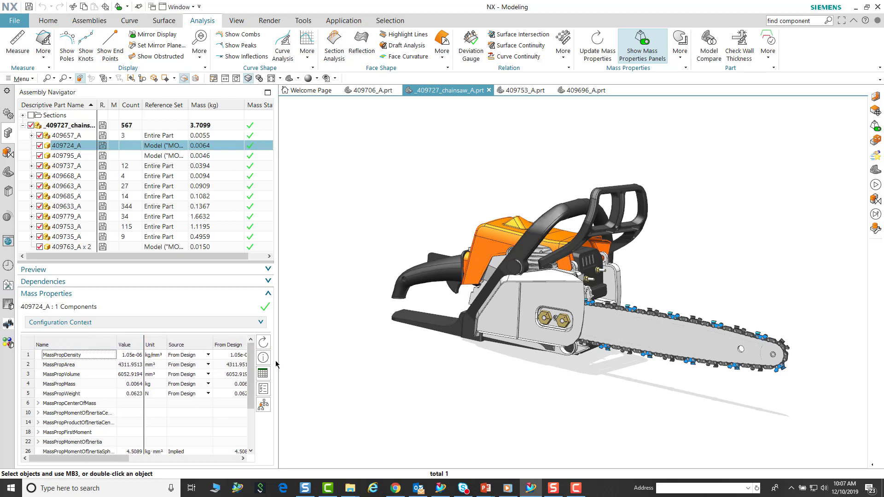
pyautogui.moveTo(277, 365); pyautogui.dragTo(327, 363)
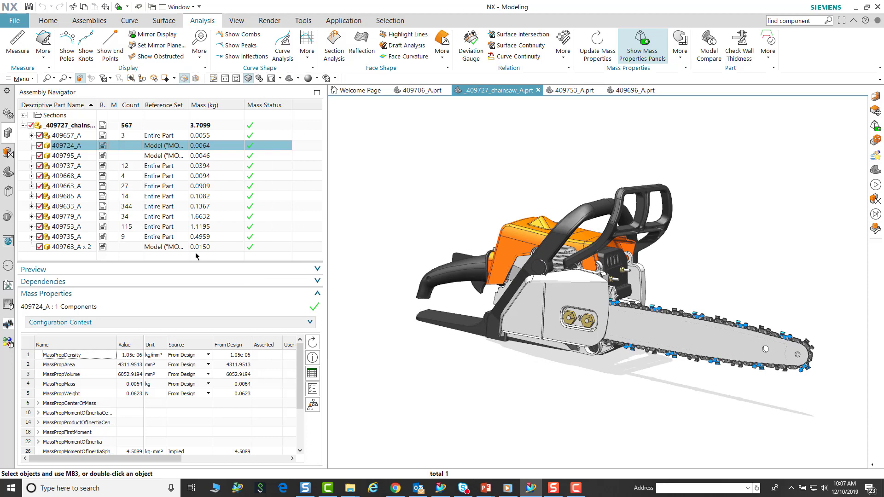
pyautogui.keyDown('ctrl'); pyautogui.click(70, 156); pyautogui.keyUp('ctrl')
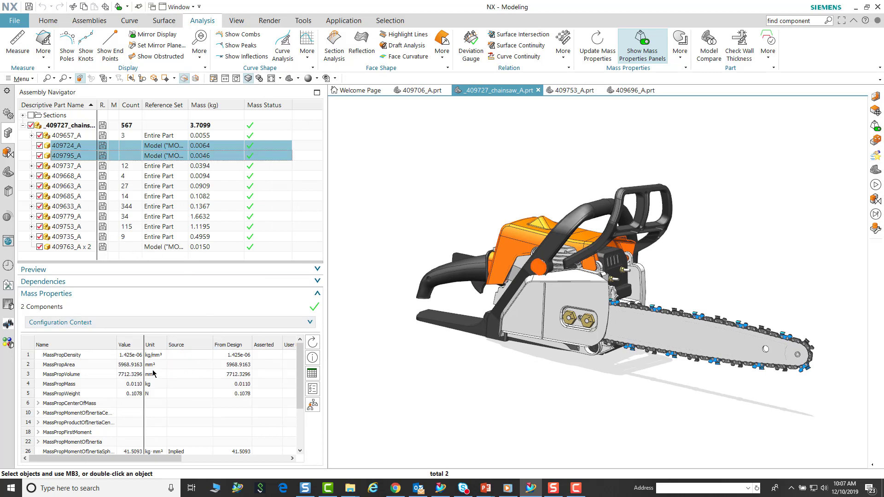
pyautogui.keyDown('ctrl'); pyautogui.click(64, 167); pyautogui.keyUp('ctrl')
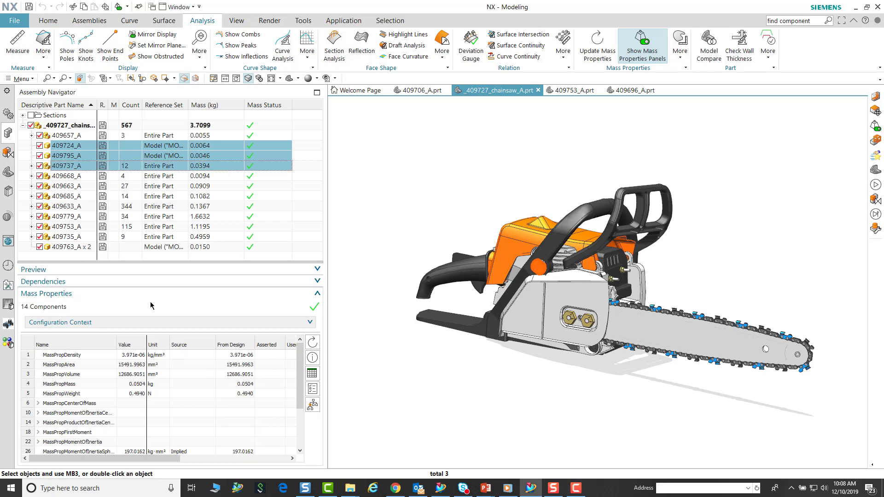
pyautogui.moveTo(235, 345); pyautogui.dragTo(202, 344)
pyautogui.click(258, 365)
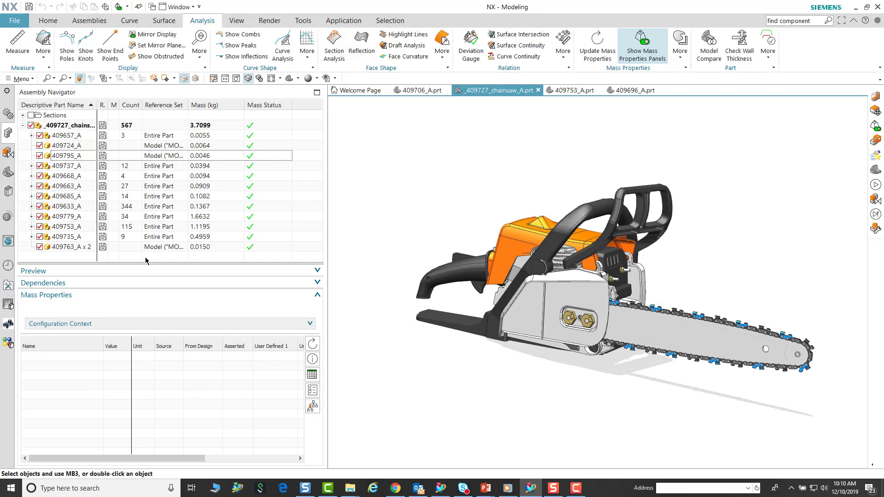
# - Open part 409795_A in its own window and load its mass properties (0.0046 kg, 1659.4102 mm³)
pyautogui.click(71, 157)
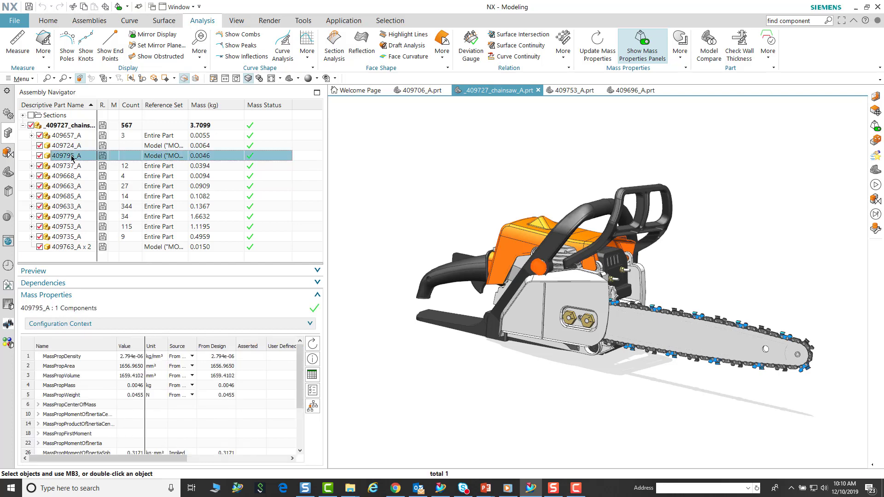
pyautogui.rightClick(72, 159)
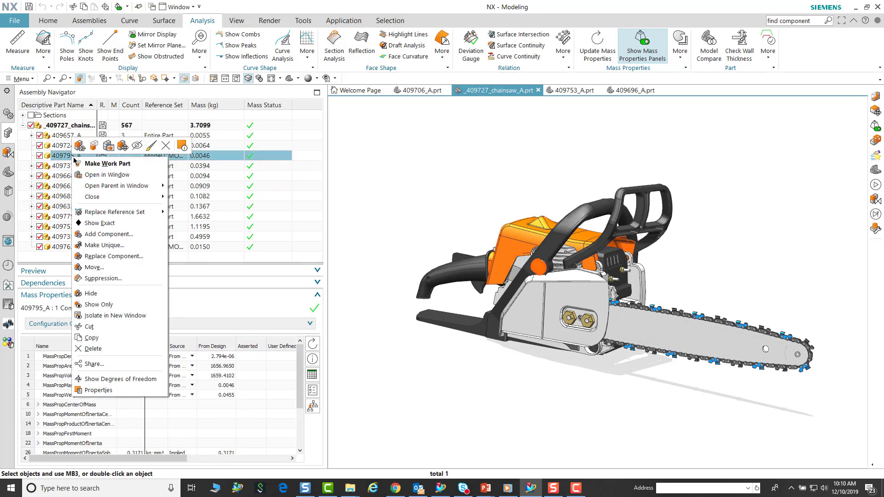
pyautogui.click(91, 175)
pyautogui.click(70, 127)
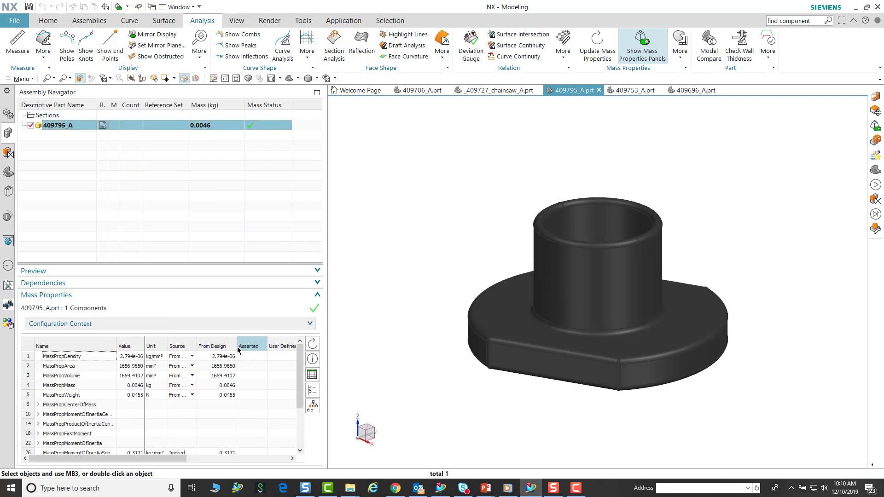
# - Enter an asserted MassPropDensity of 0.0015 for 409795_A and recalculate the weight
pyautogui.click(249, 358)
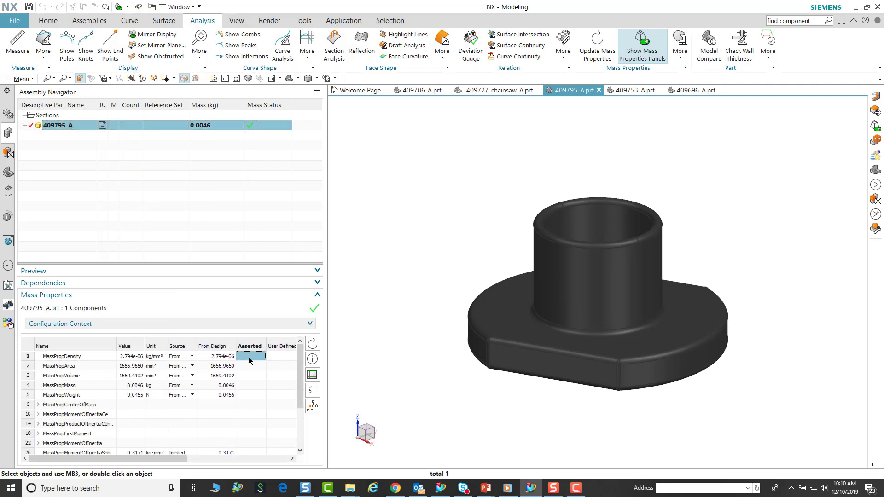
pyautogui.click(250, 359)
pyautogui.write('0.0015')
pyautogui.press('Return')
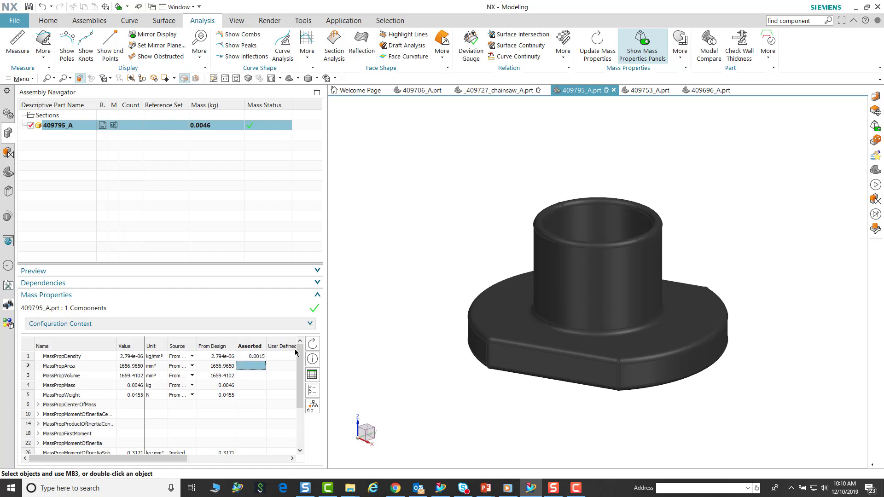
pyautogui.click(312, 344)
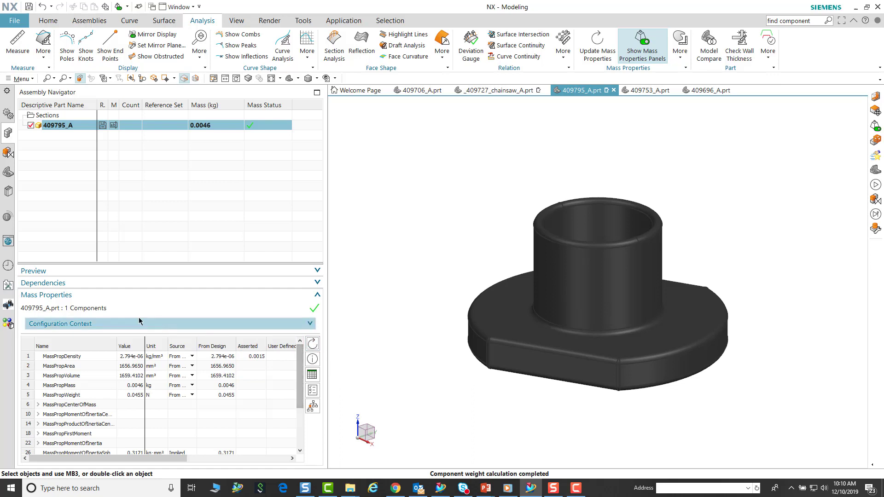
pyautogui.click(242, 367)
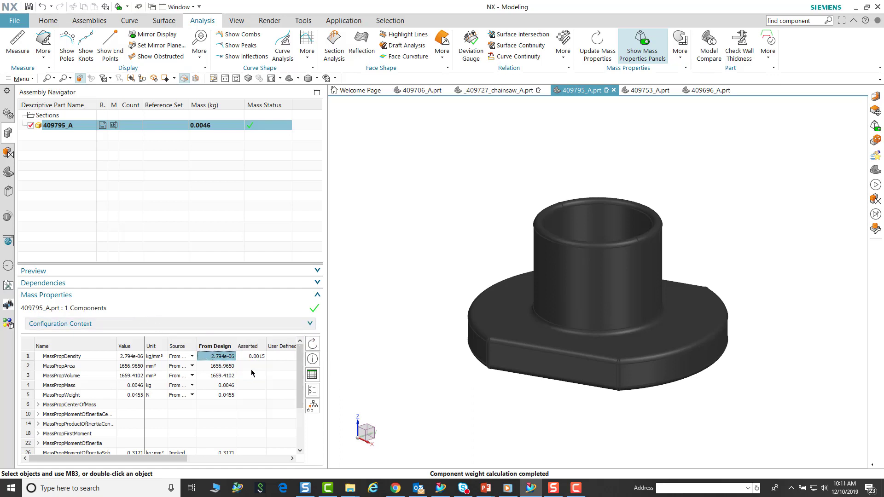
# - Switch MassPropDensity's source to Asserted and refresh, giving 2.4891 kg mass and 24.4099 N weight
pyautogui.moveTo(197, 346); pyautogui.dragTo(214, 348)
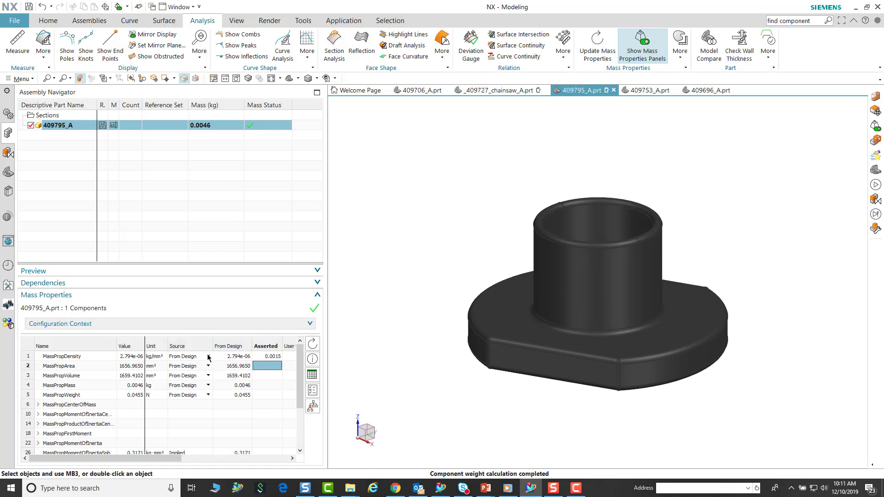
pyautogui.click(208, 357)
pyautogui.click(197, 372)
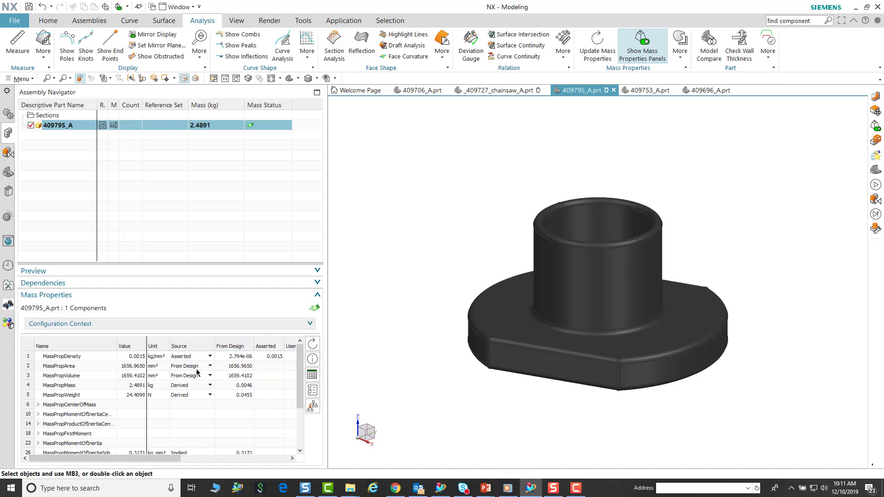
pyautogui.moveTo(315, 310)
pyautogui.click(313, 344)
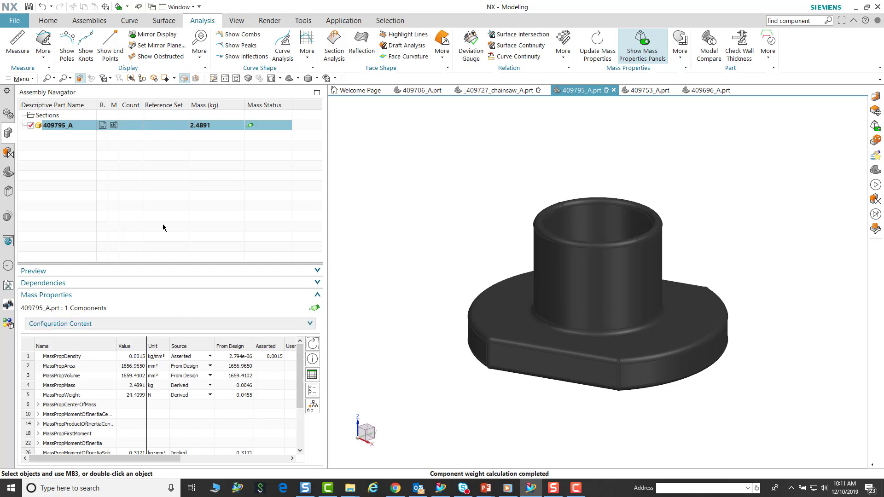
# - Return to the chainsaw assembly, now totalling 8.6789 kg, and select a chain link
pyautogui.click(515, 94)
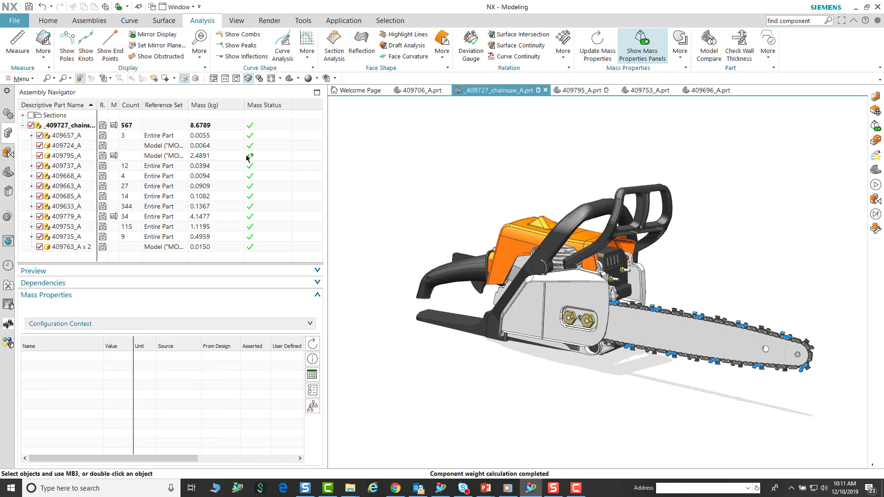
pyautogui.moveTo(250, 157)
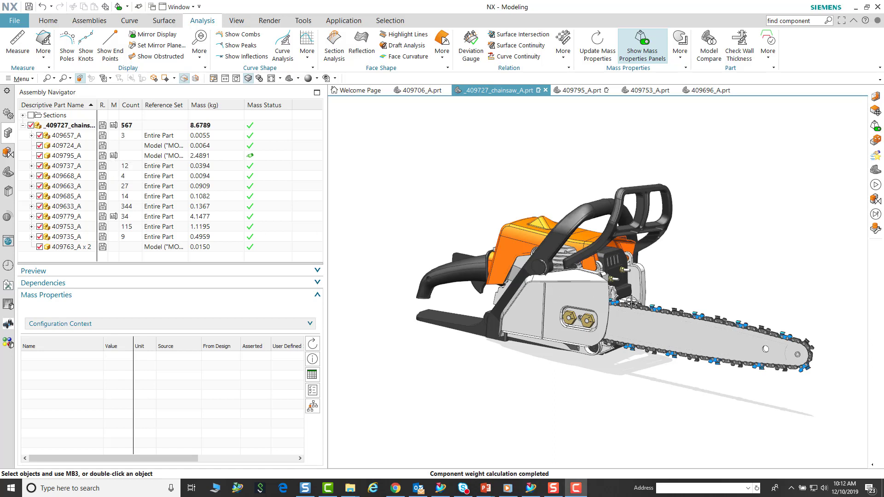
pyautogui.click(654, 307)
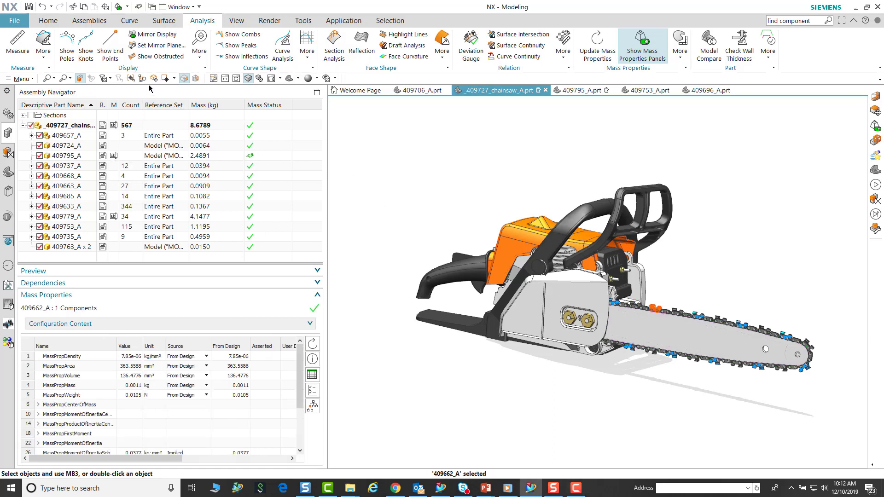
# - Open chain link 409662_A in its own window and load its mass properties
pyautogui.click(143, 82)
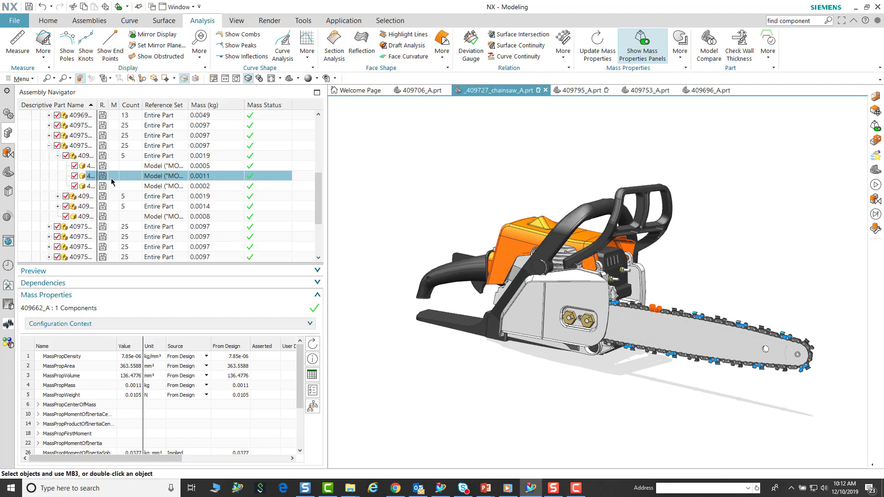
pyautogui.rightClick(92, 178)
pyautogui.click(119, 195)
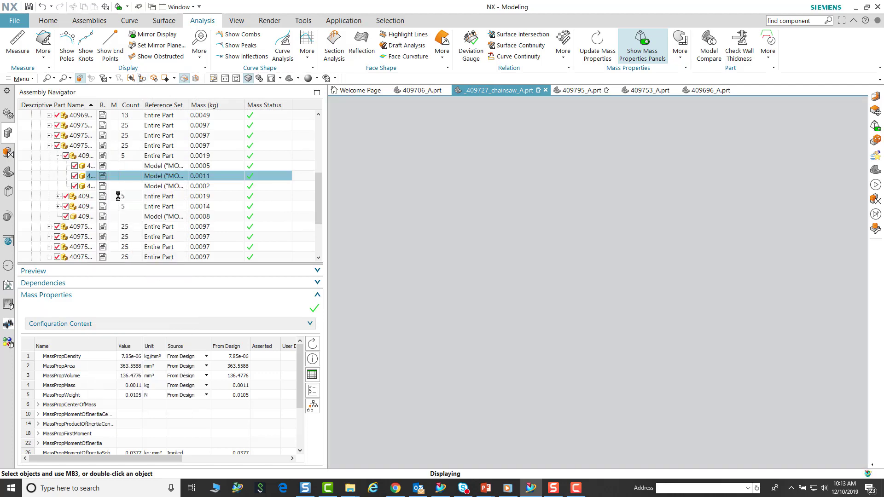
pyautogui.click(64, 126)
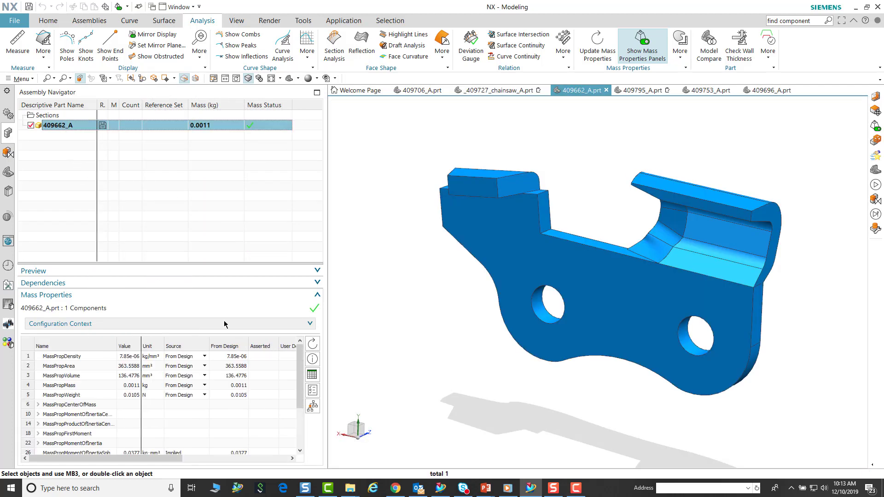
# - Move two faces of the chain link by 4.2 mm with Move Face
pyautogui.click(49, 20)
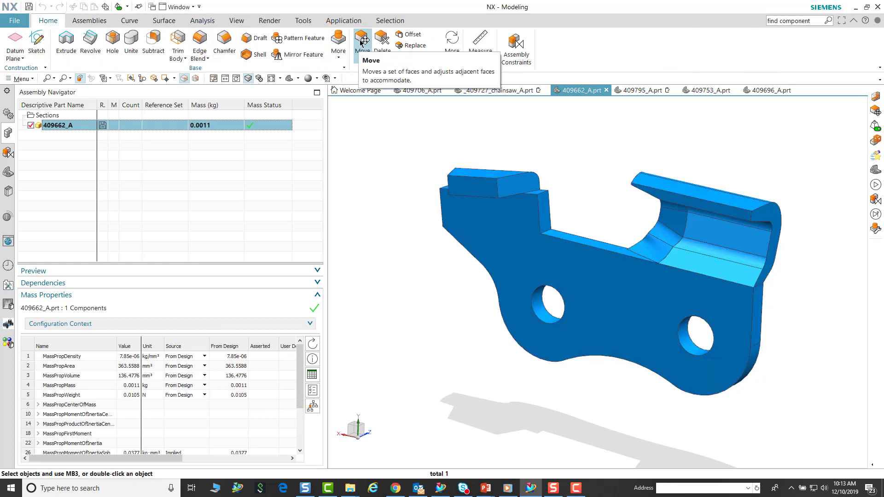
pyautogui.click(362, 42)
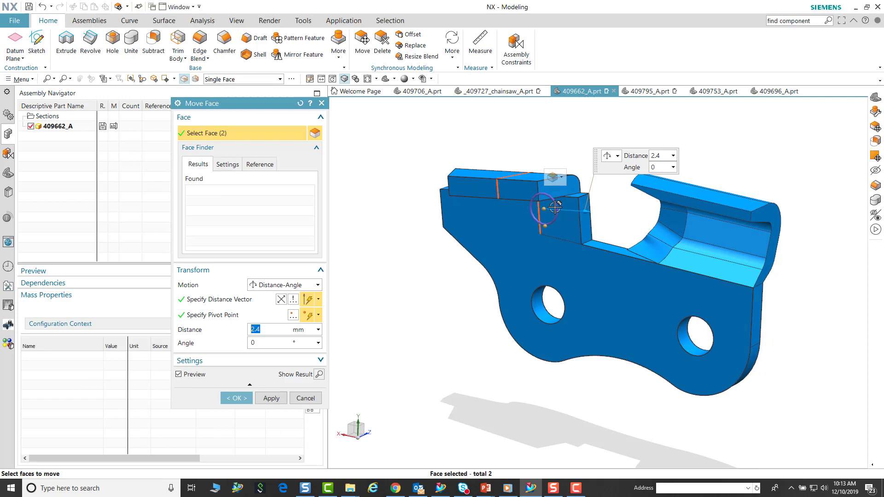
pyautogui.moveTo(586, 211); pyautogui.dragTo(617, 212)
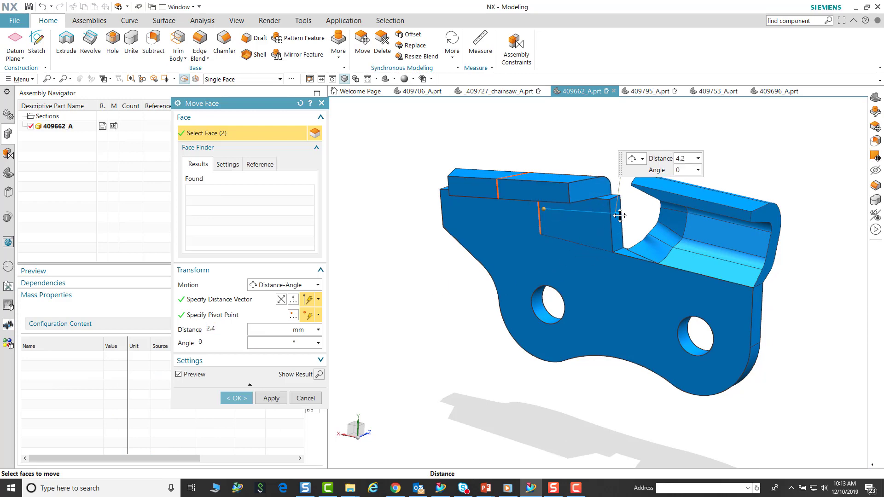
pyautogui.click(245, 399)
pyautogui.click(71, 126)
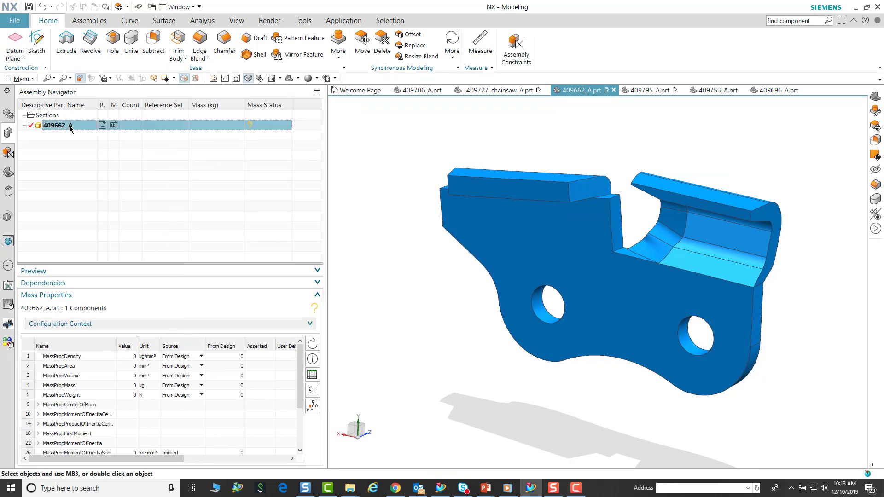
pyautogui.moveTo(252, 128)
pyautogui.click(504, 90)
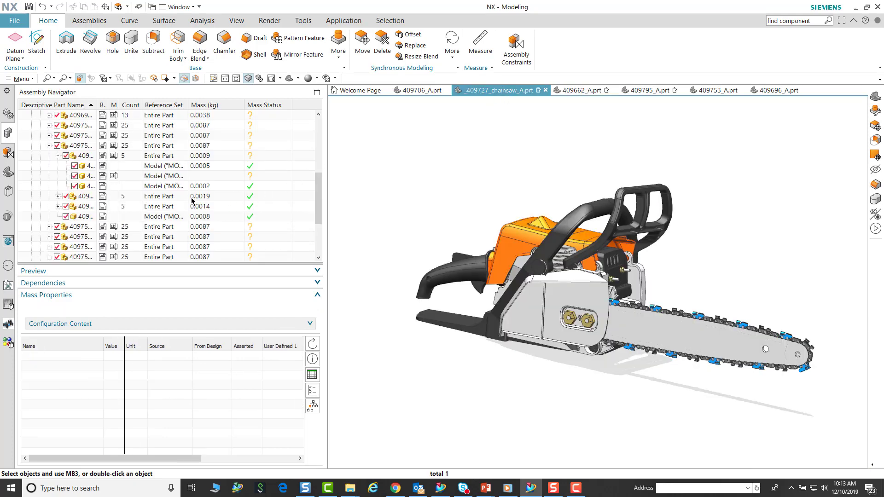
pyautogui.moveTo(316, 199)
pyautogui.mouseDown()
pyautogui.moveTo(320, 141)
pyautogui.moveTo(320, 193)
pyautogui.mouseUp()
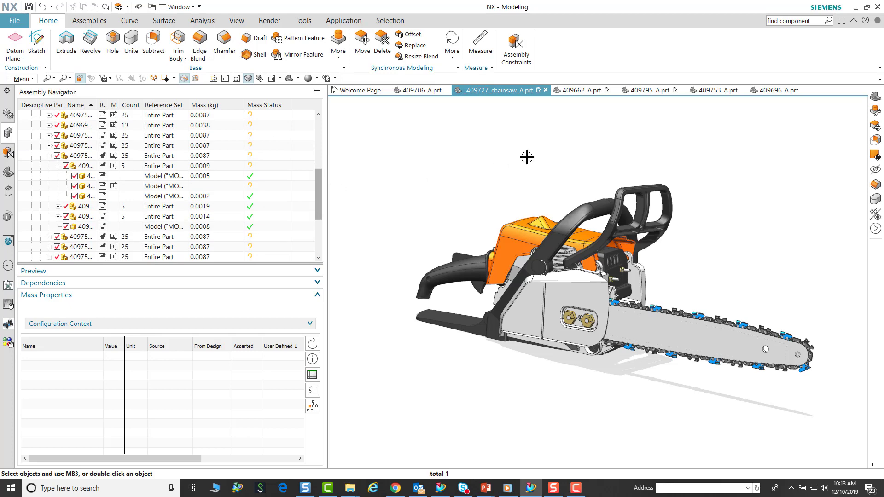
# - Recalculate chain link 409662_A's mass to 0.0012 kg, then return to the assembly totalling 8.6810 kg
pyautogui.click(583, 91)
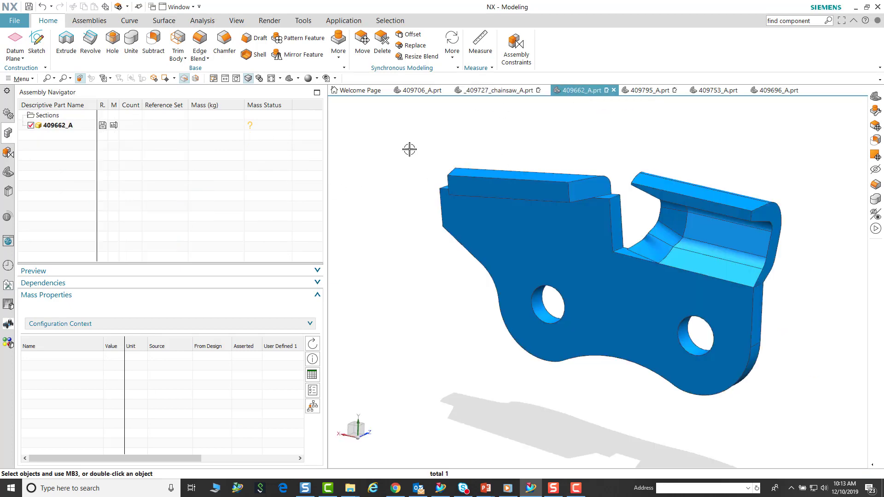
pyautogui.click(63, 125)
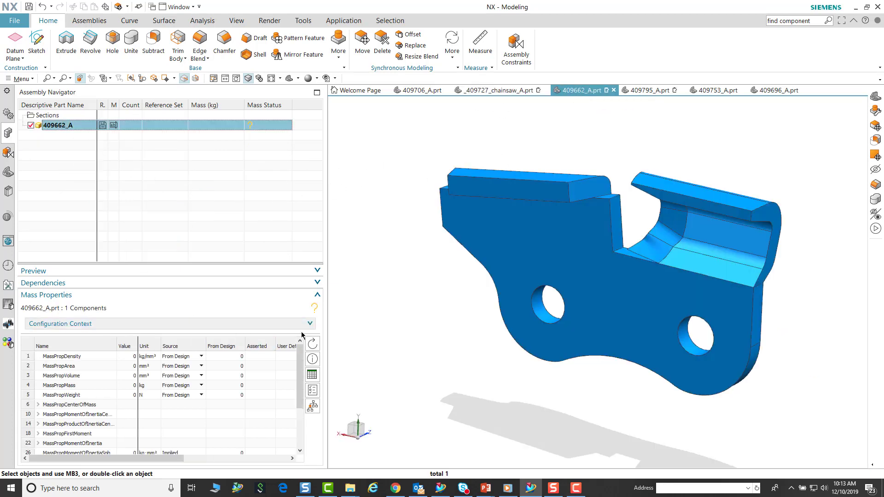
pyautogui.click(313, 345)
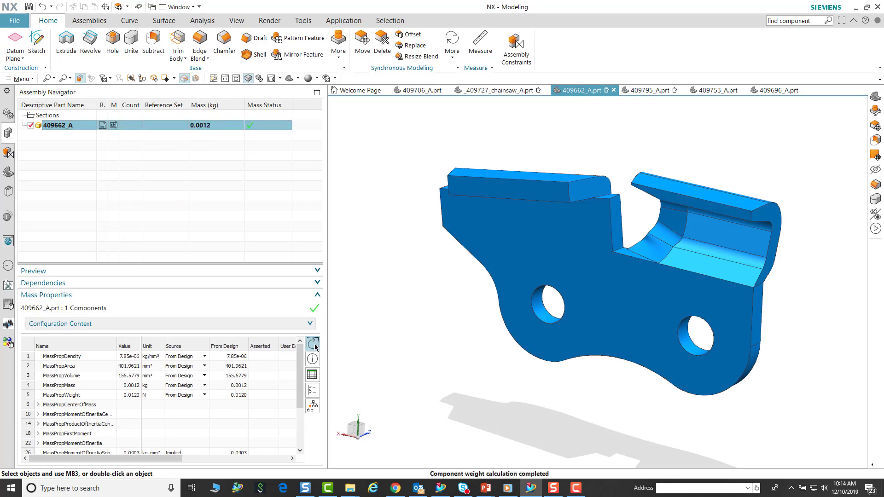
pyautogui.click(491, 91)
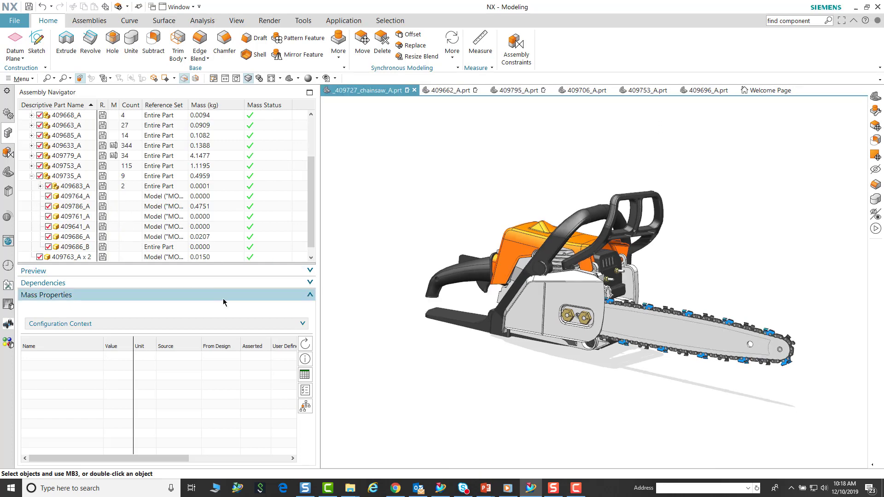
# - Open component 409686_A in its own window and load its mass properties
pyautogui.click(83, 238)
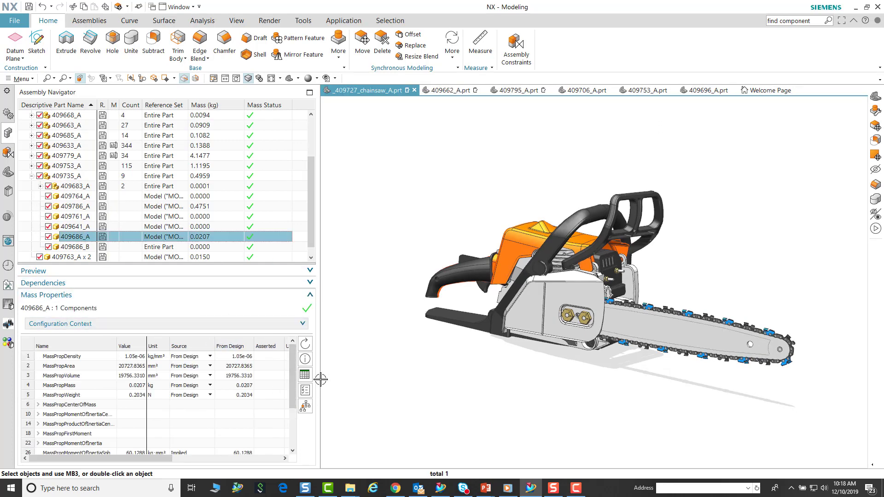
pyautogui.doubleClick(85, 237)
pyautogui.rightClick(86, 238)
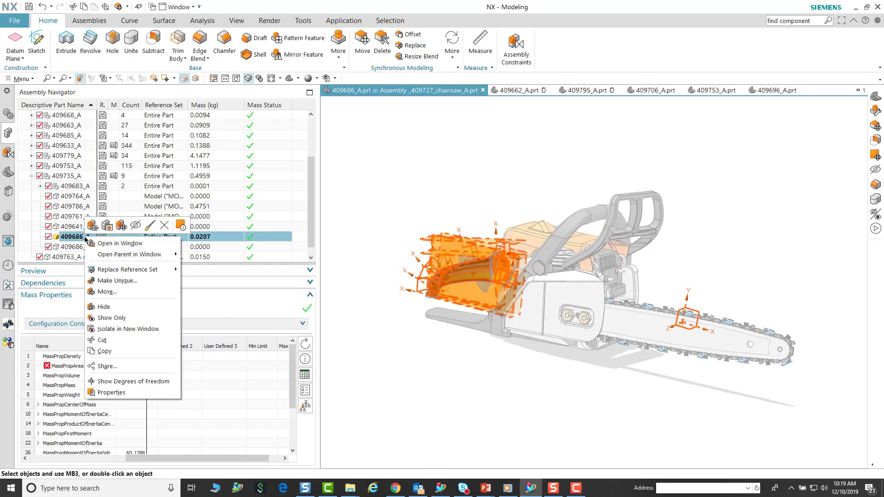
pyautogui.click(115, 243)
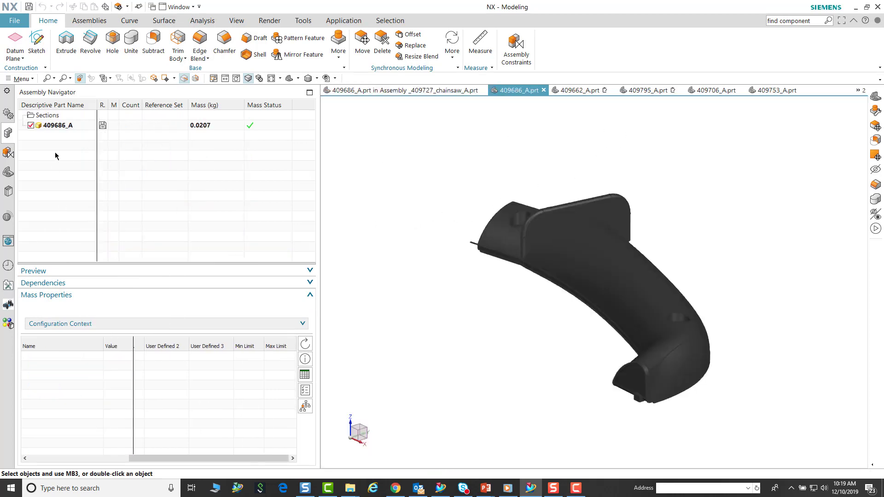
pyautogui.click(58, 127)
# - Set MassPropArea's maximum limit to 0.02 and update, flagging the limit as violated
pyautogui.moveTo(158, 458); pyautogui.dragTo(172, 459)
pyautogui.click(268, 366)
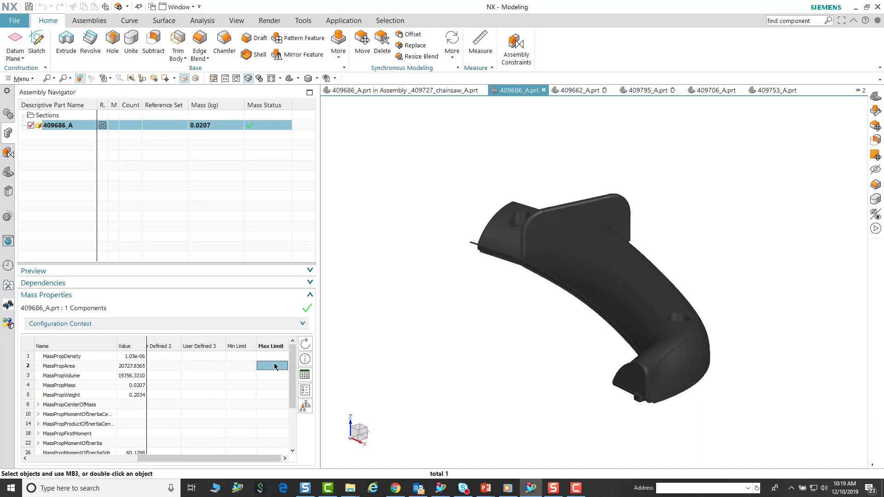
pyautogui.write('0.02')
pyautogui.press('Return')
pyautogui.click(305, 343)
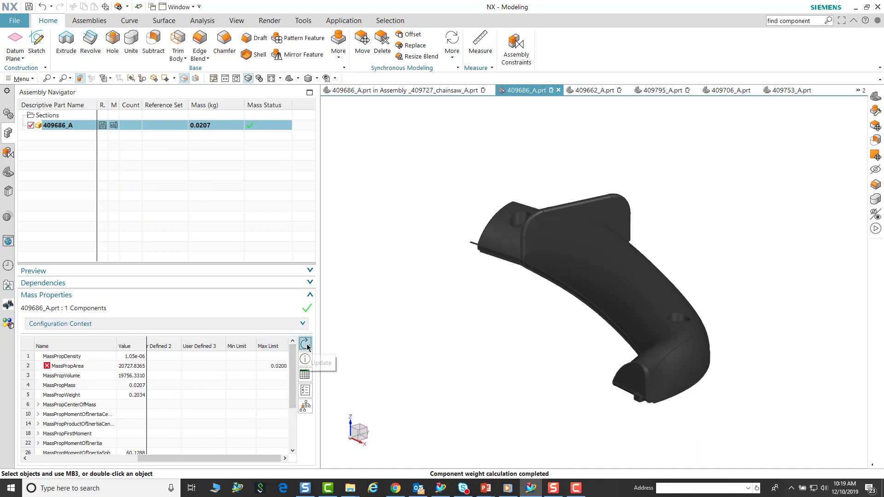
pyautogui.click(455, 95)
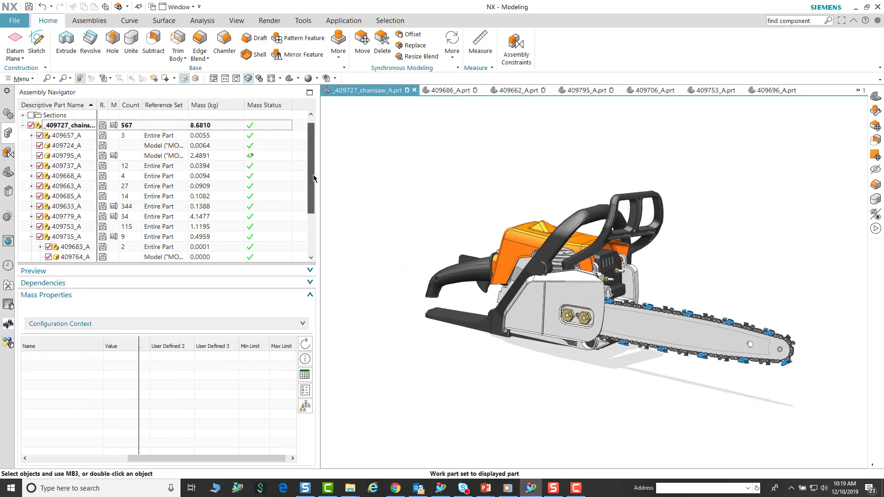
pyautogui.moveTo(313, 178); pyautogui.dragTo(311, 220)
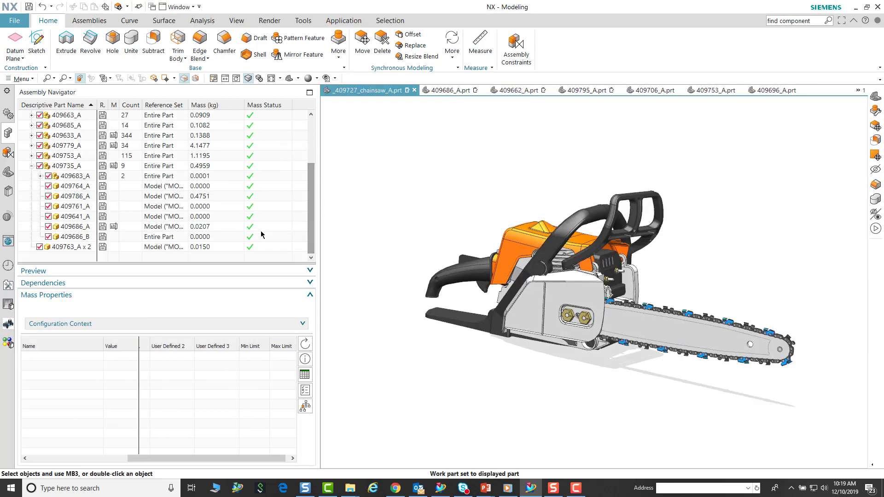
pyautogui.click(80, 227)
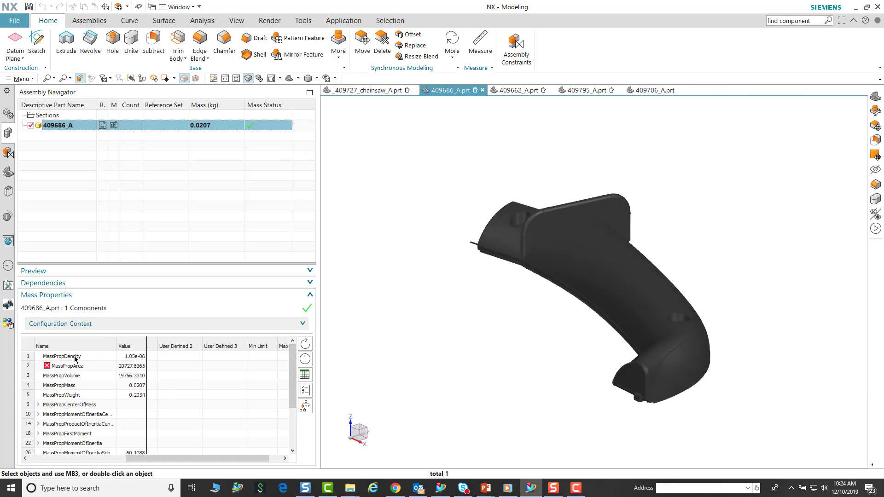
pyautogui.click(75, 358)
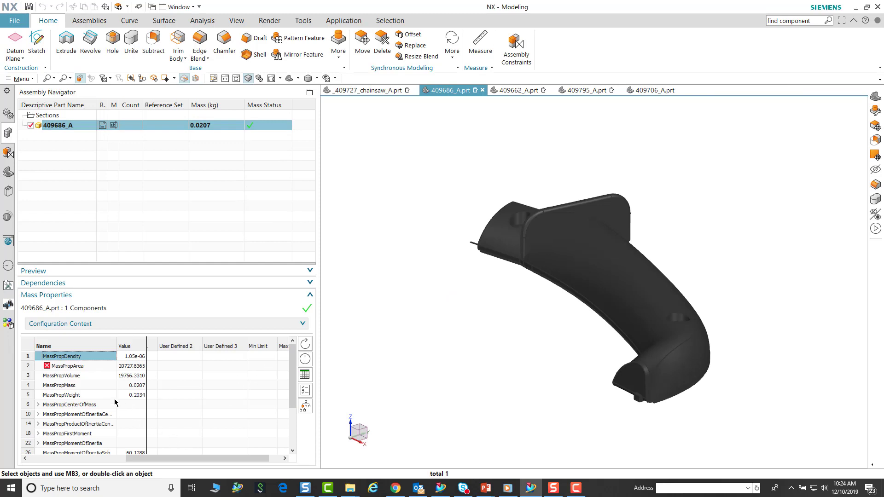
# - Give MassPropDensity a 0.0000001 maximum limit and update, flagging density alongside area
pyautogui.moveTo(168, 458); pyautogui.dragTo(207, 458)
pyautogui.click(272, 357)
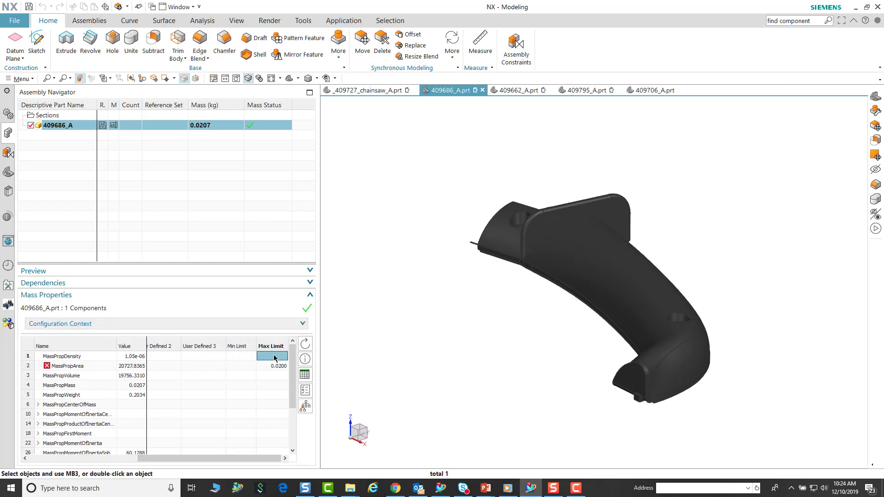
pyautogui.write('0.0000001')
pyautogui.press('Return')
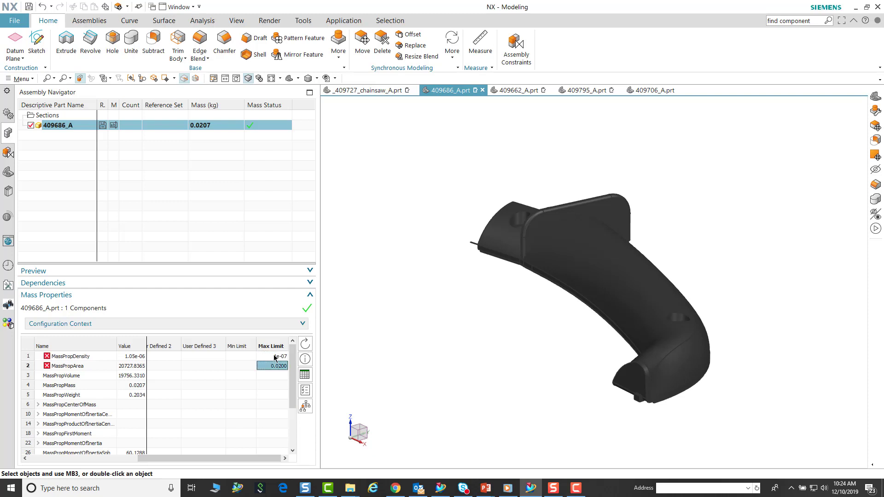
pyautogui.click(305, 345)
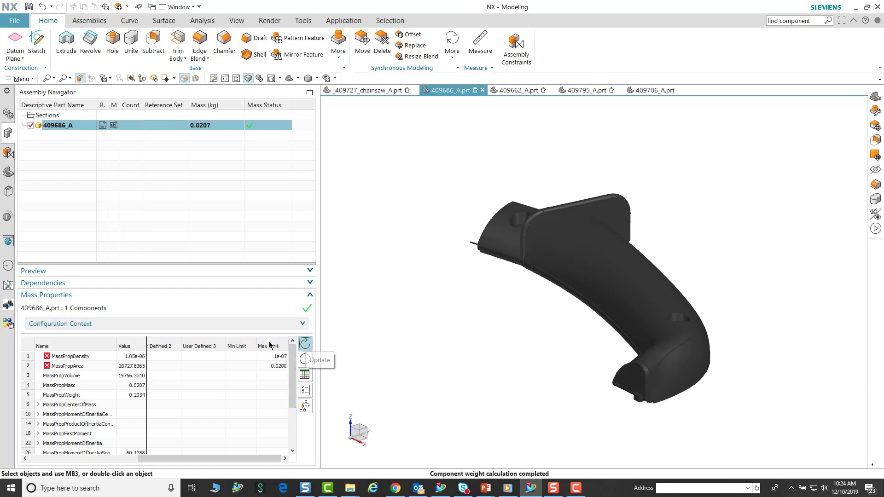
pyautogui.click(80, 360)
pyautogui.moveTo(246, 458); pyautogui.dragTo(167, 458)
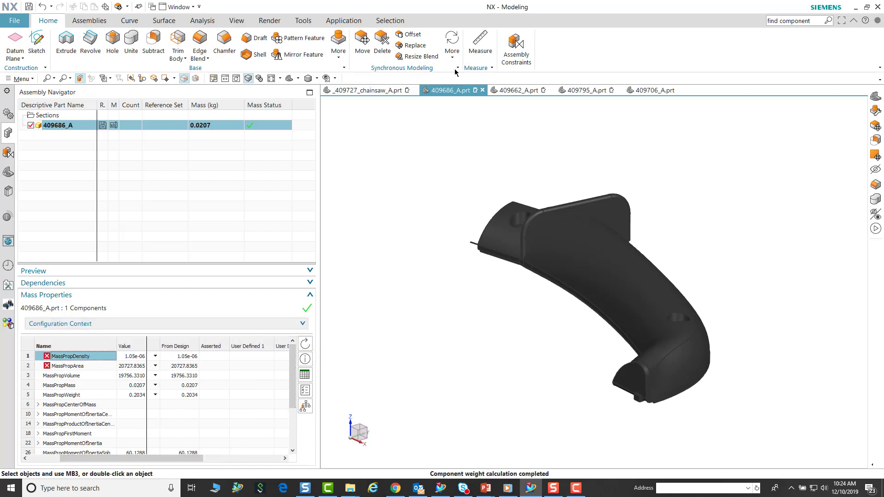